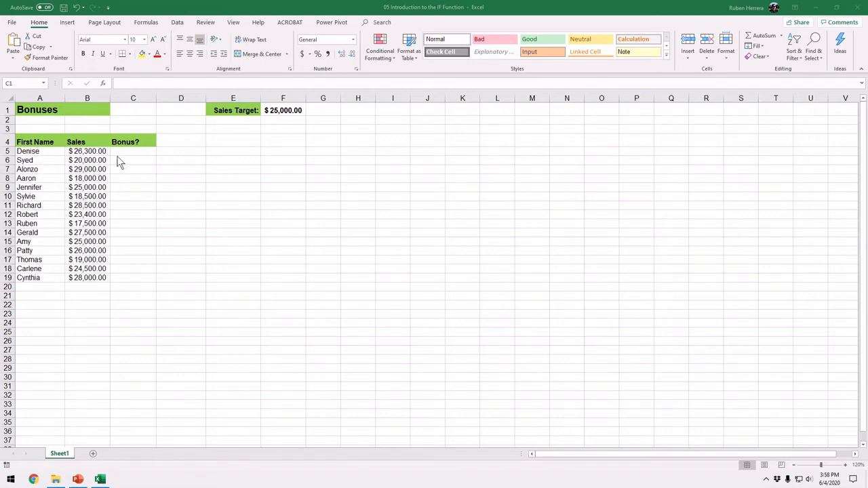
- Review the first sales amounts in the Sales column against the sales target
click(96, 153)
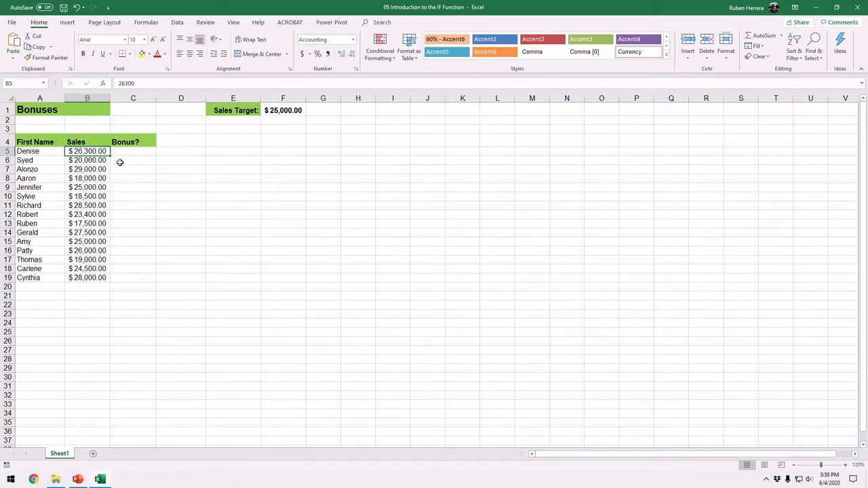
click(120, 162)
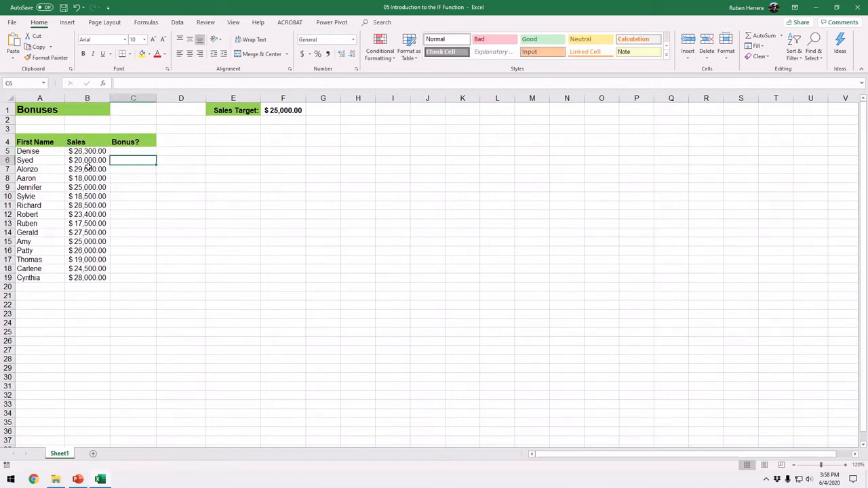
click(88, 166)
click(86, 179)
click(86, 191)
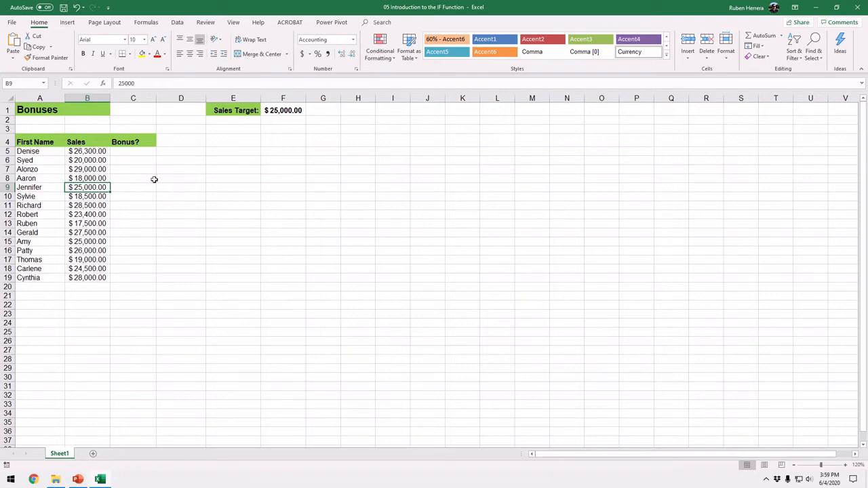
- Begin a formula in C5 with "=I" to bring up the matching function suggestions
click(131, 150)
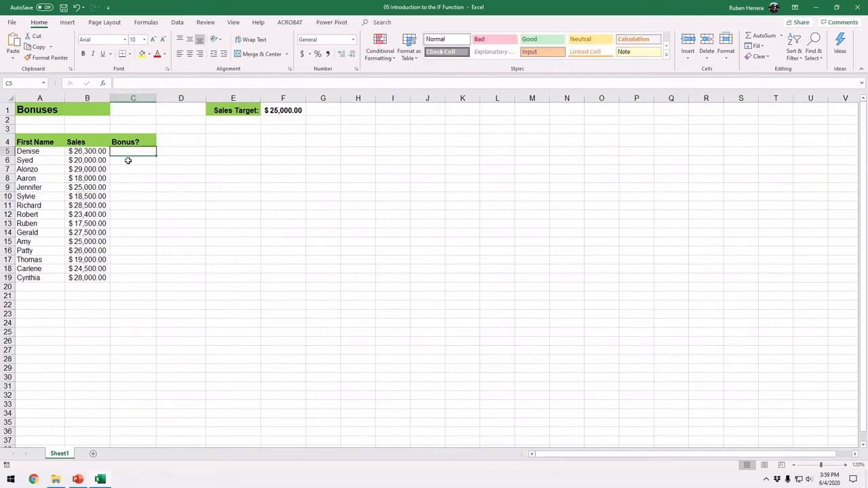
text(=)
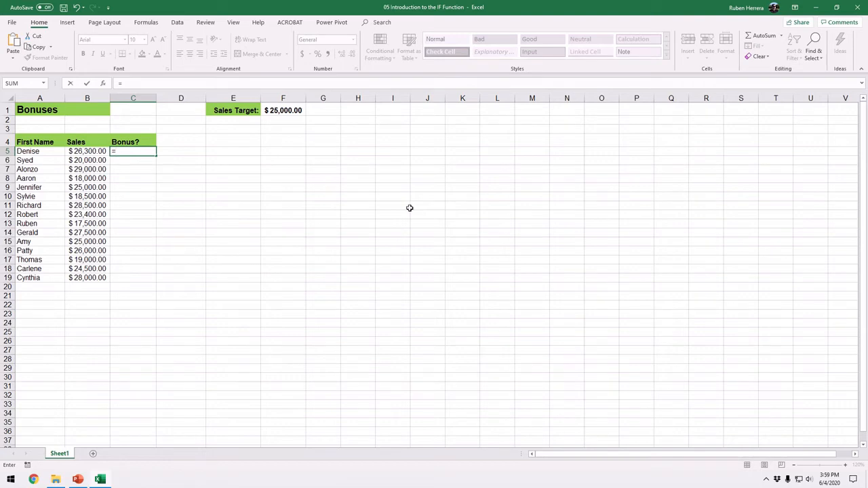
text(I)
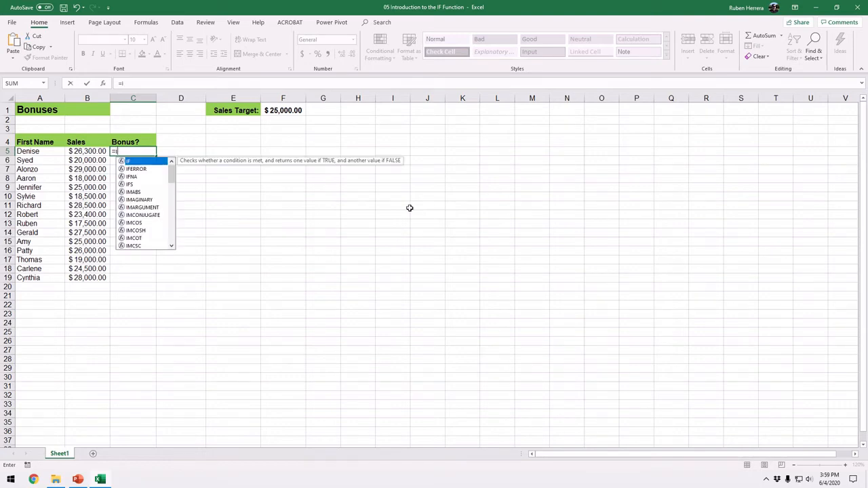
- Browse the suggested functions starting with I and read their descriptions, ending back at IF
click(145, 205)
click(145, 208)
key(Down)
key(Down)
key(Down)
key(Down)
key(Down)
key(Down)
key(Down)
key(Down)
key(Down)
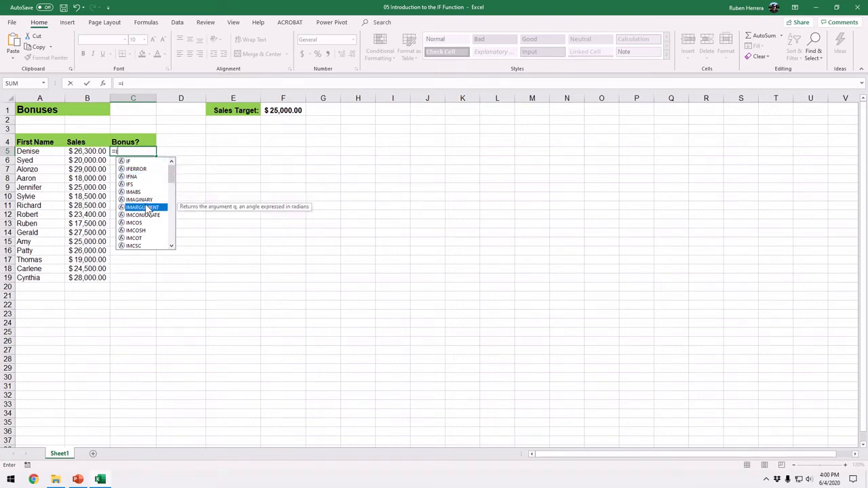
key(Down)
key(Down)
key(Up)
key(Up)
key(Up)
key(Up)
key(Up)
key(Up)
key(Up)
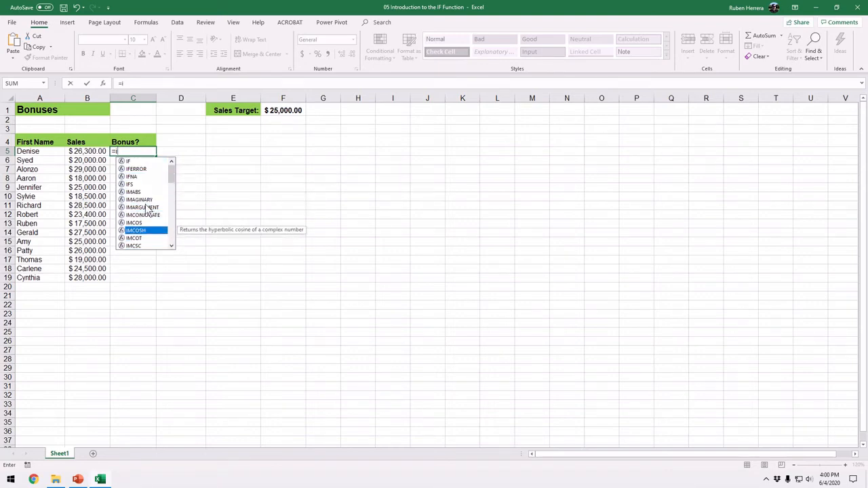
key(Down)
key(Down)
key(Down)
key(Down)
key(Down)
key(Down)
key(Down)
key(Down)
key(Down)
key(Down)
key(Down)
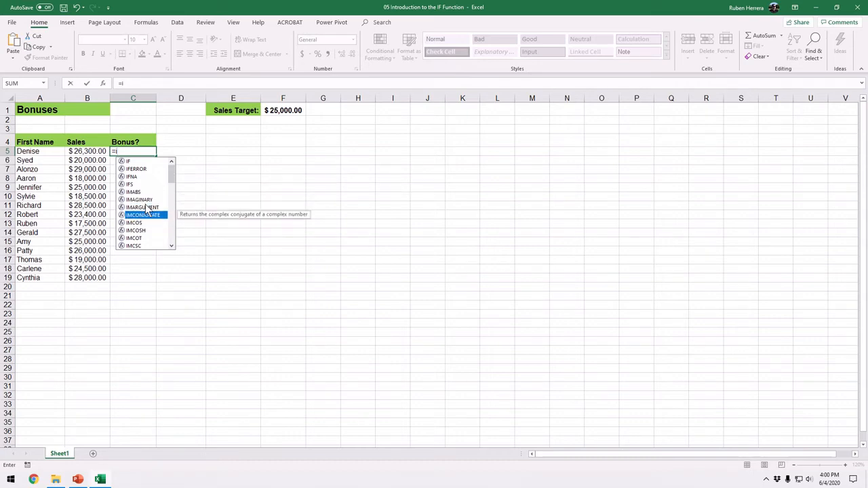
key(Down)
key(Up)
key(Up)
key(Up)
key(Up)
key(Up)
key(Up)
key(Up)
key(Up)
key(Up)
key(Up)
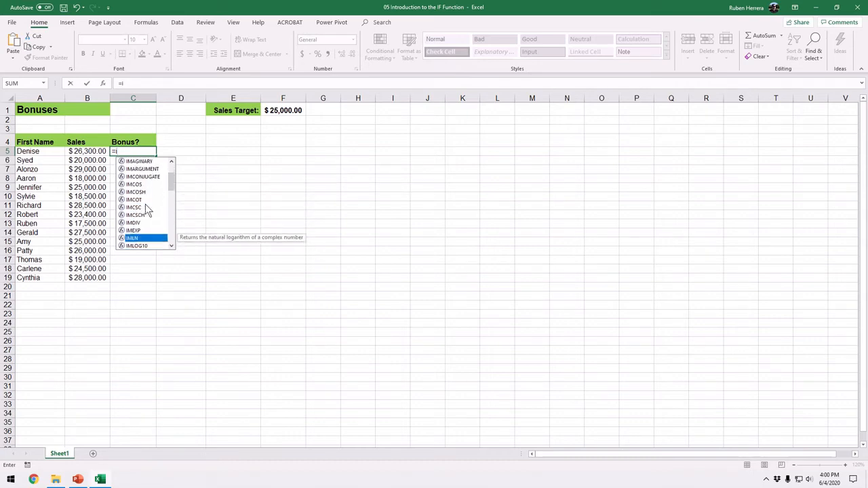
key(Up)
key(Up)
key(Up)
key(Up)
key(Up)
key(Up)
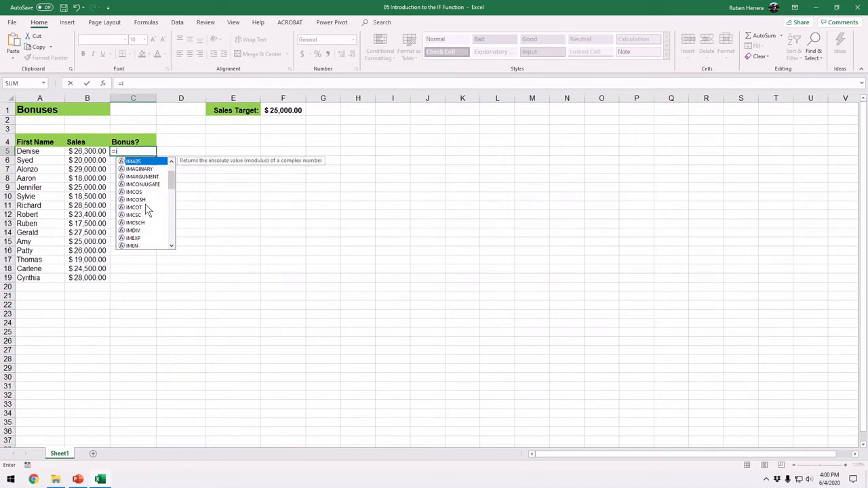
key(Down)
key(Down)
key(Down)
key(Down)
key(Down)
key(Down)
key(Down)
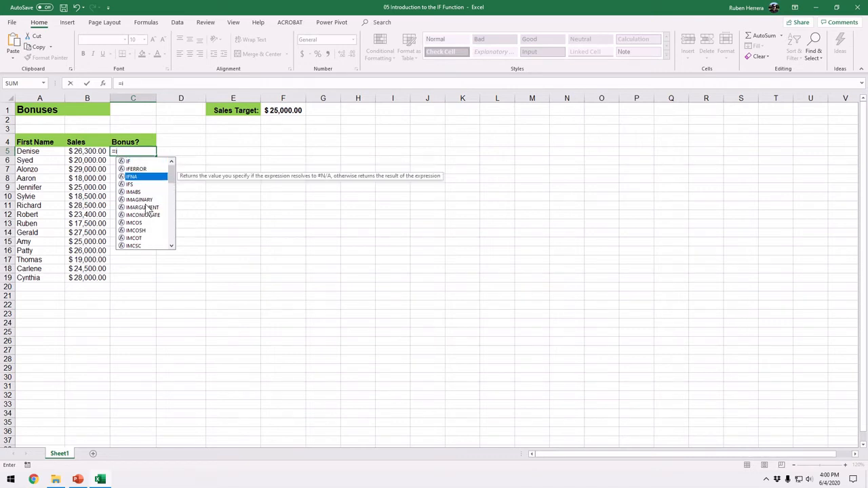
key(Up)
key(Up)
key(Up)
key(Up)
key(Up)
key(Up)
key(Up)
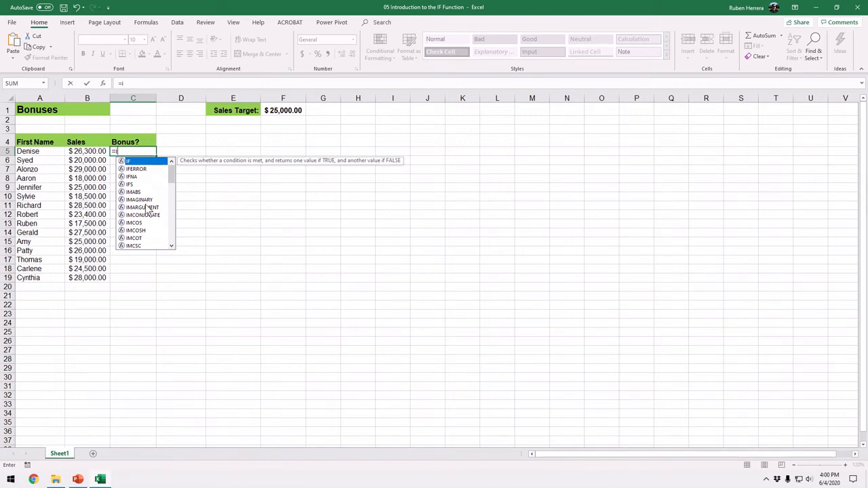
- Insert the suggested IF function in C5 and move its argument hint beside the sales target in row 1
key(ctrl)
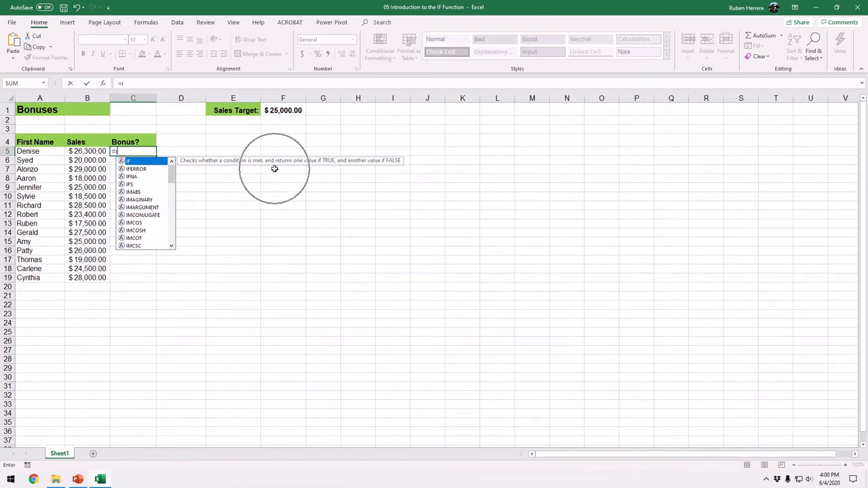
key(ctrl)
key(ctrl)
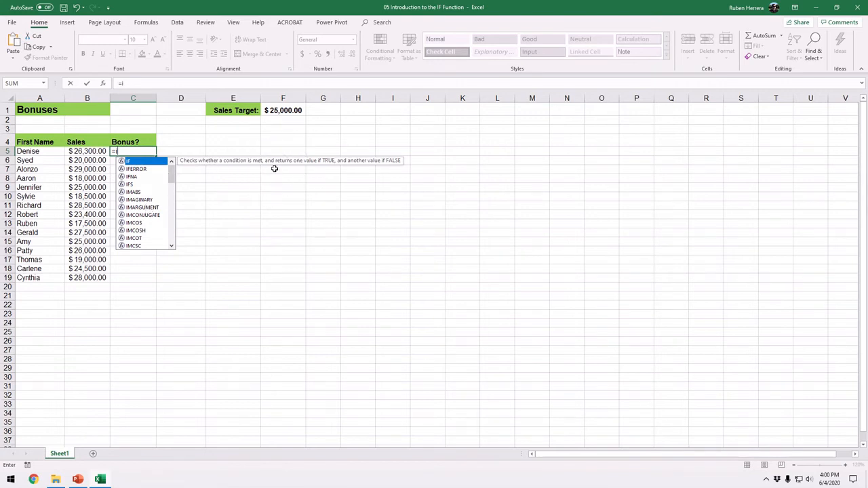
key(ctrl)
key(ctrl)
key(ctrl)
key(ctrl)
key(Tab)
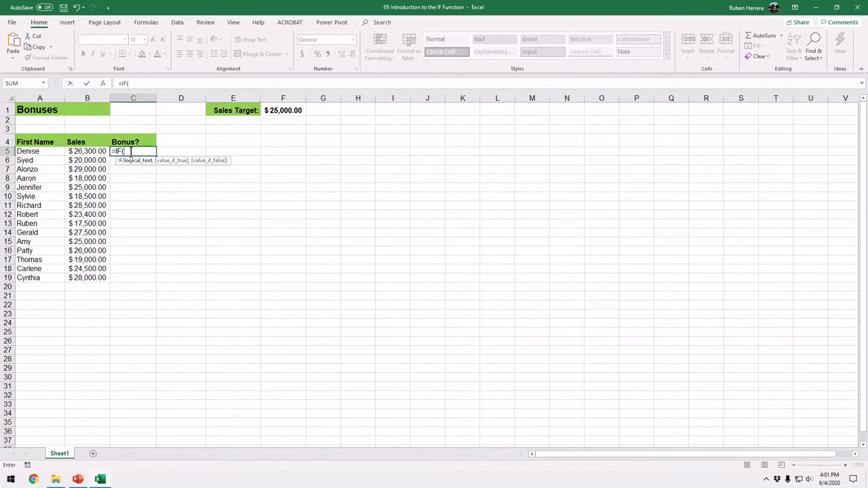
click(165, 163)
drag(162, 161, 390, 112)
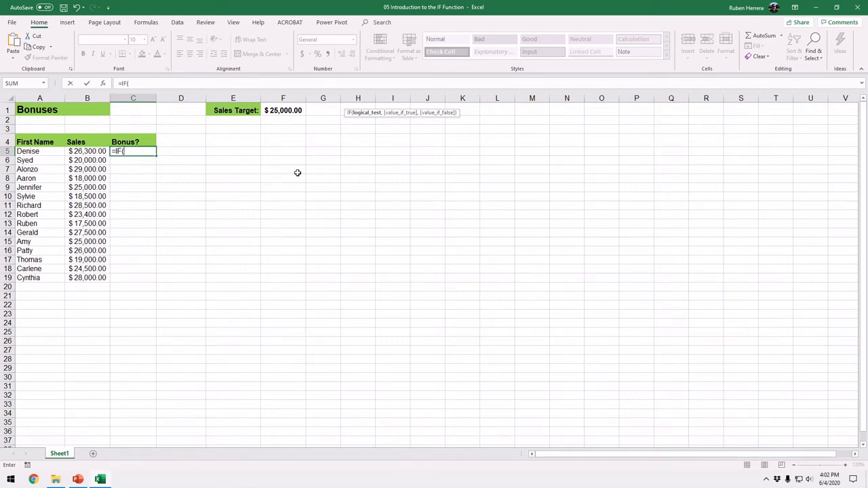
- Enter B5>=25000 as the logical test of the IF formula in C5
click(80, 151)
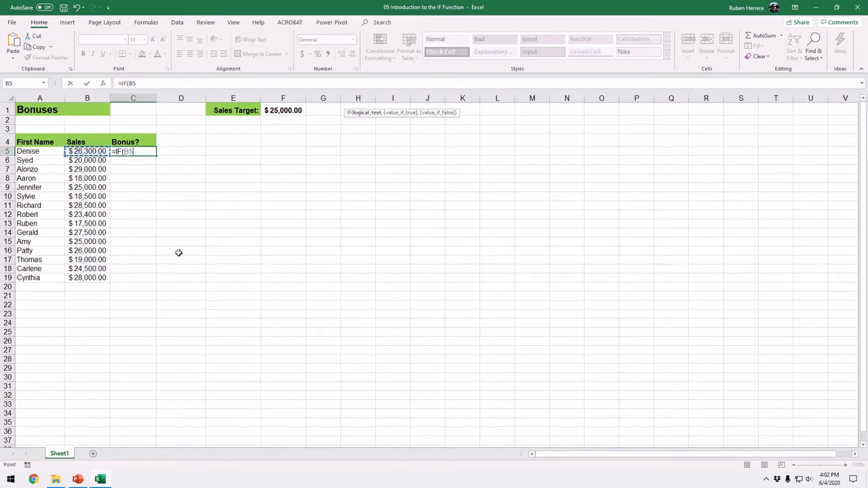
text(>=)
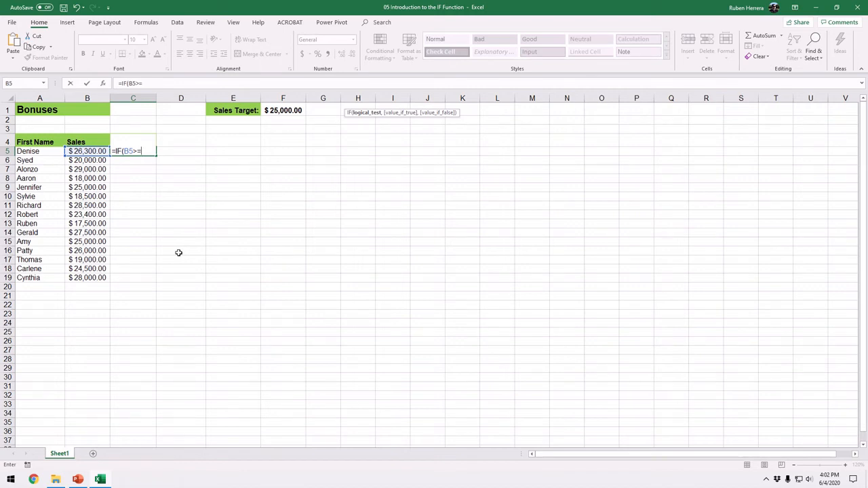
text(25000,)
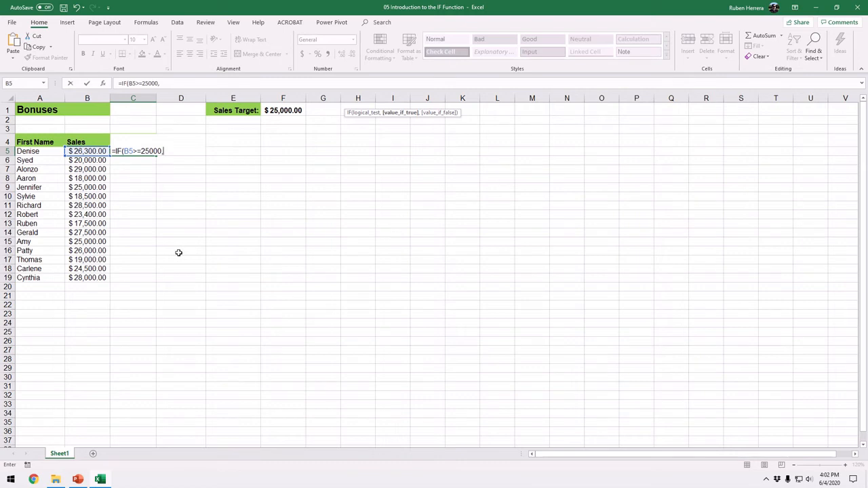
- Enter "Bonus", with a capital B, as the value if true of the IF formula
text("bonus")
click(167, 151)
key(BackSpace)
text(B)
text(,)
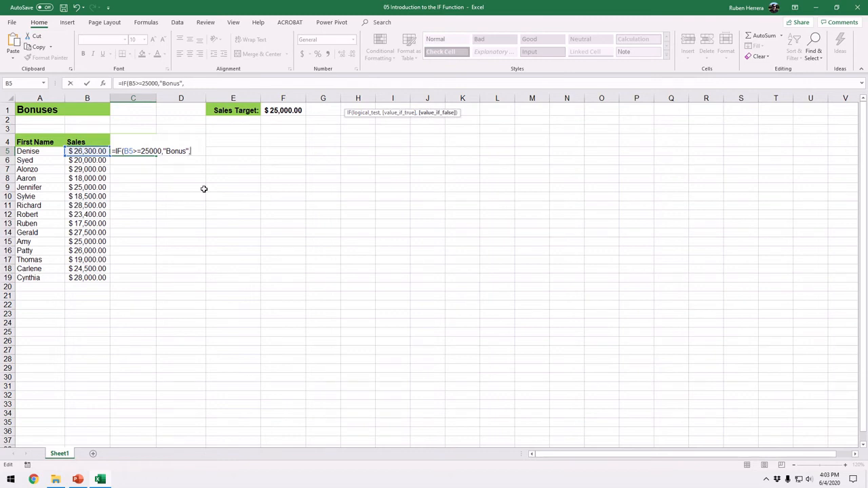
- Enter "No Bonus" as the value if false, review both text results, and complete the formula in C5
text("No Bonus"))
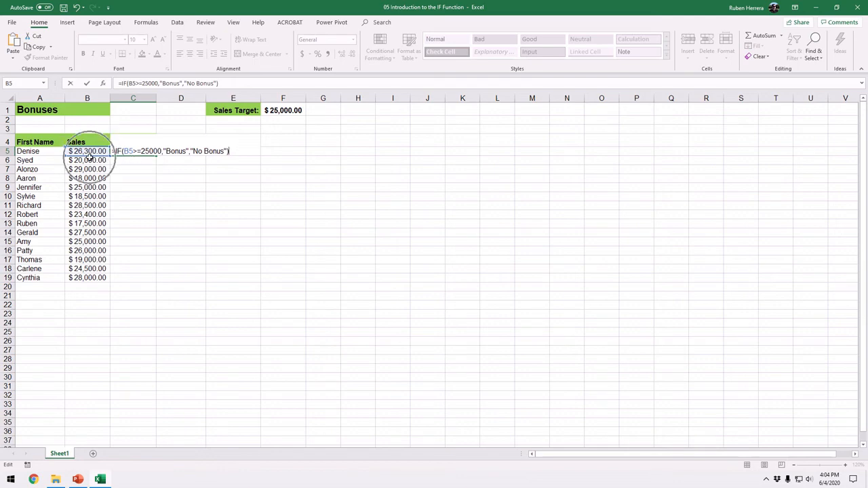
double_click(173, 152)
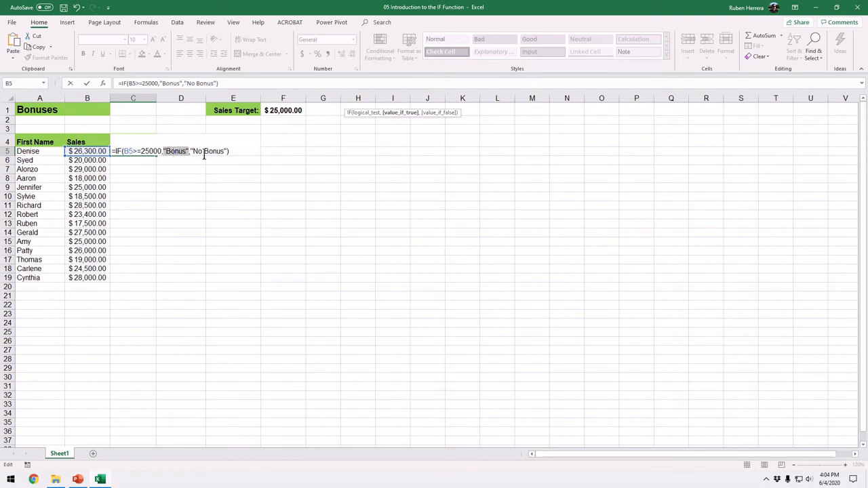
double_click(207, 152)
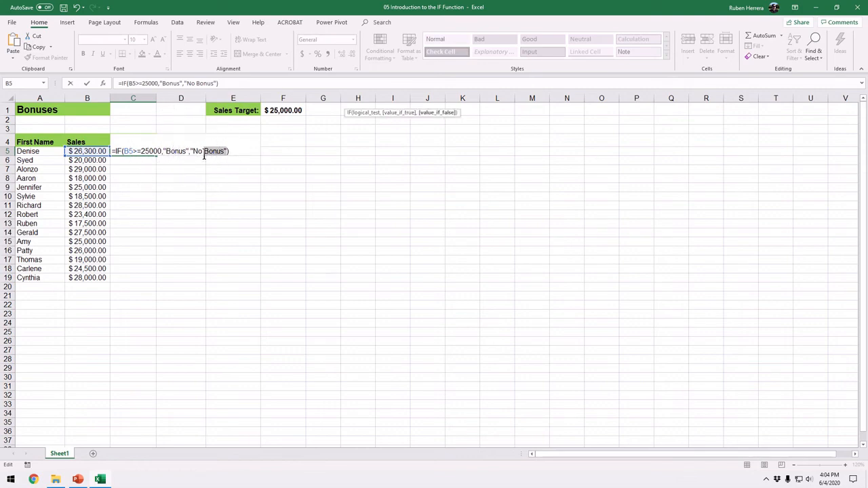
click(229, 151)
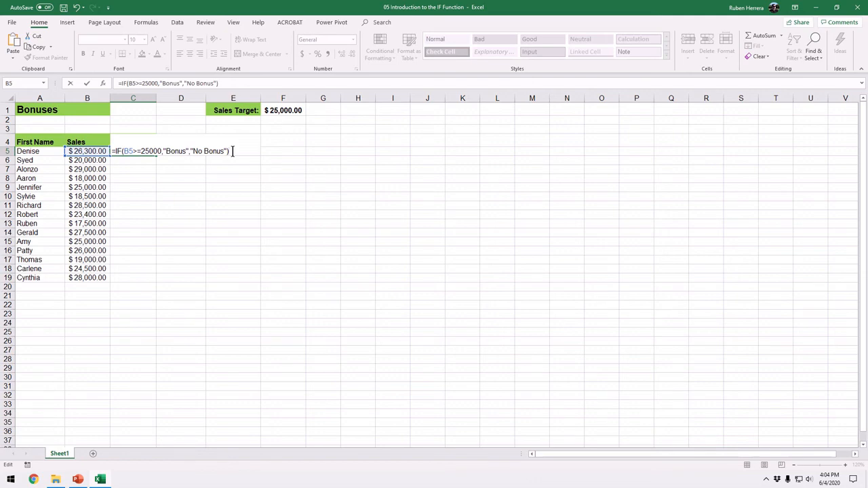
key(Return)
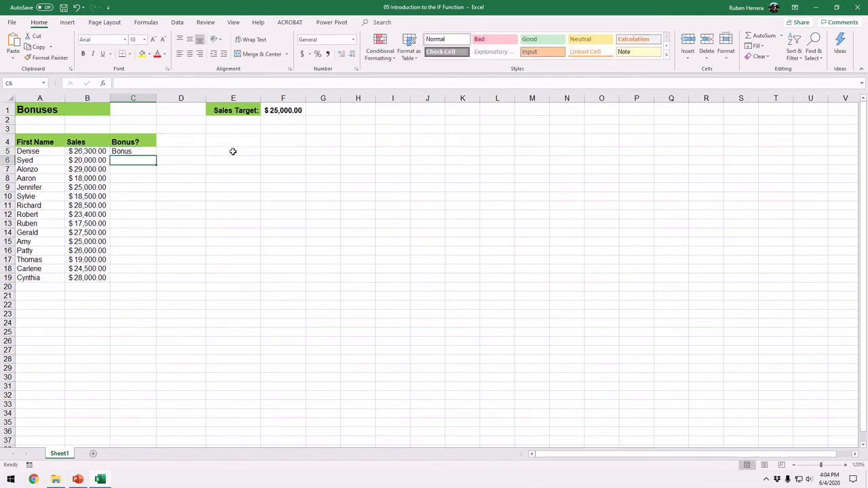
- Copy the IF formula from C5 down the Bonus? column through C19
click(135, 151)
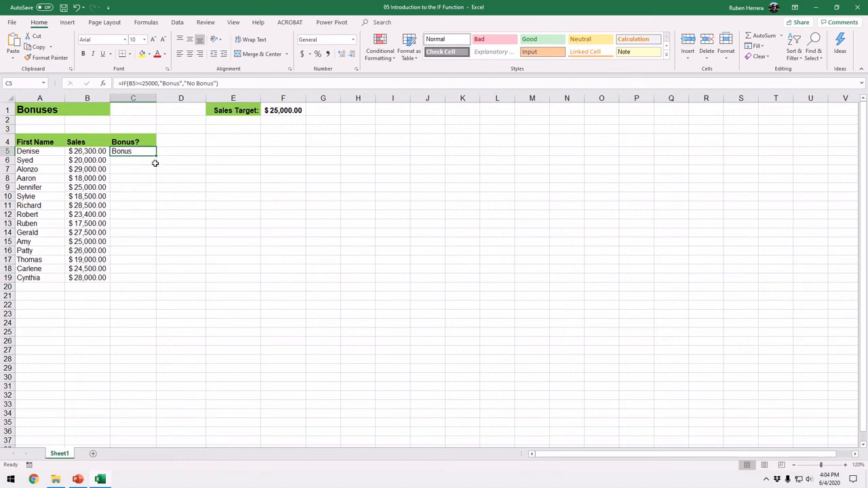
drag(156, 155, 154, 237)
drag(154, 250, 157, 281)
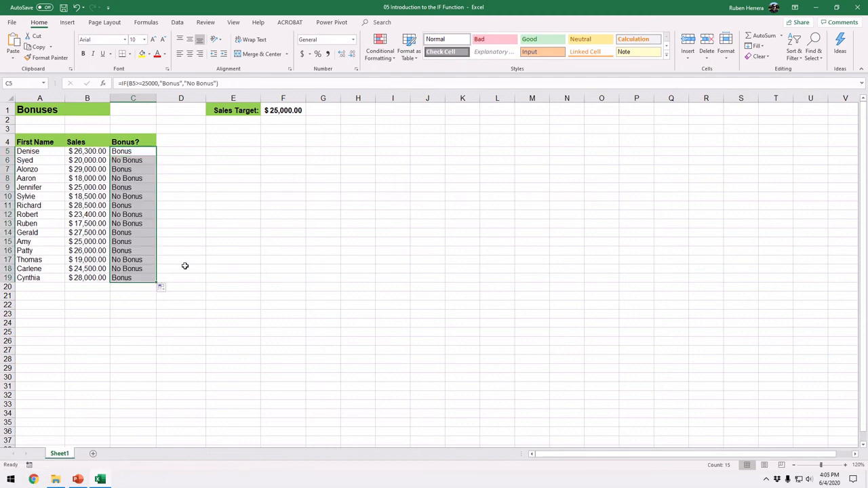
click(196, 196)
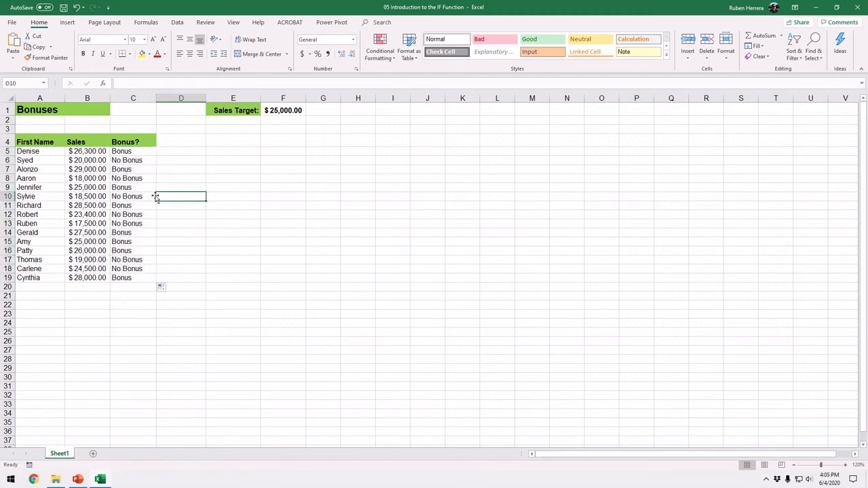
- Check the copied IF formulas in C6, C7 and C10 and the cells they refer to, without changing them
click(101, 155)
click(91, 162)
click(138, 162)
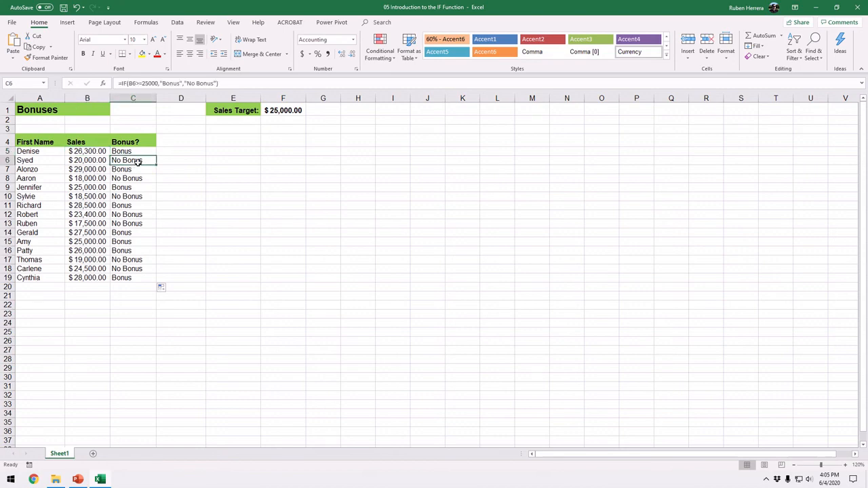
double_click(123, 170)
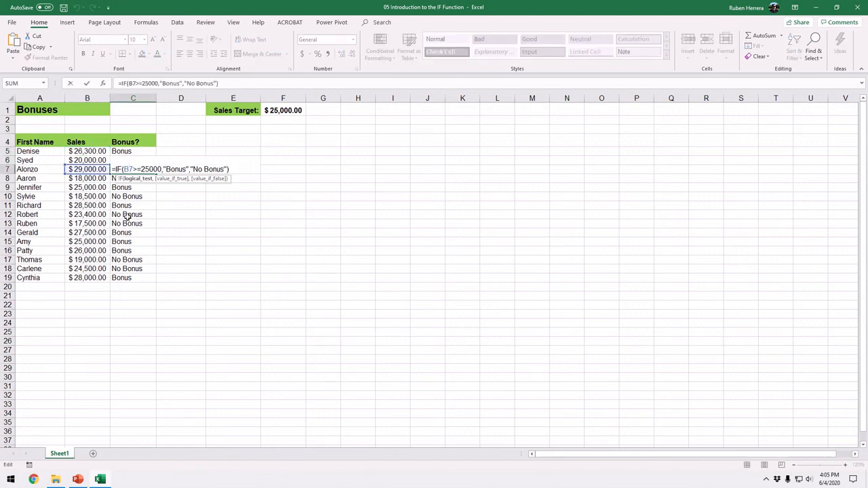
key(Escape)
click(125, 196)
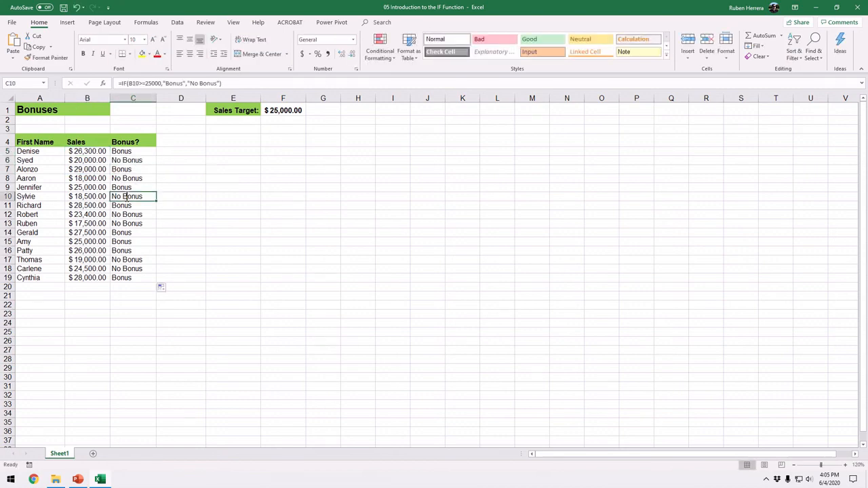
double_click(124, 196)
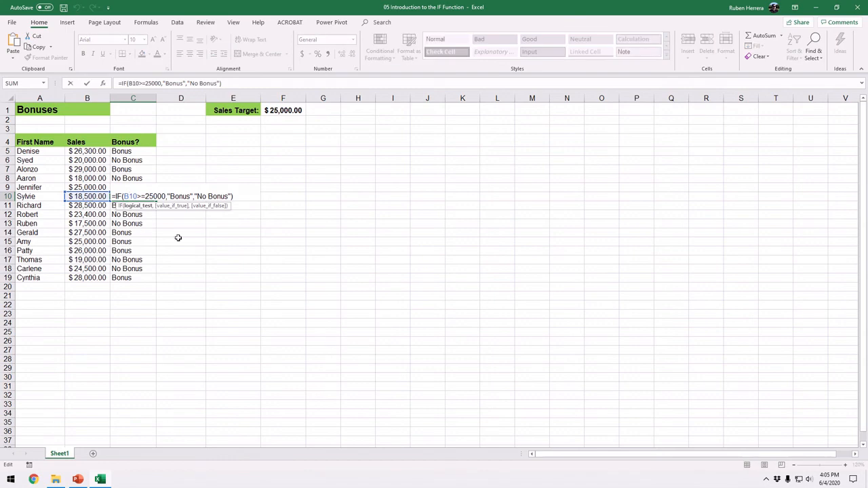
key(Escape)
- Replace the hard-coded 25000 in C5's IF formula with an absolute reference to the sales target cell, $F$1
double_click(130, 152)
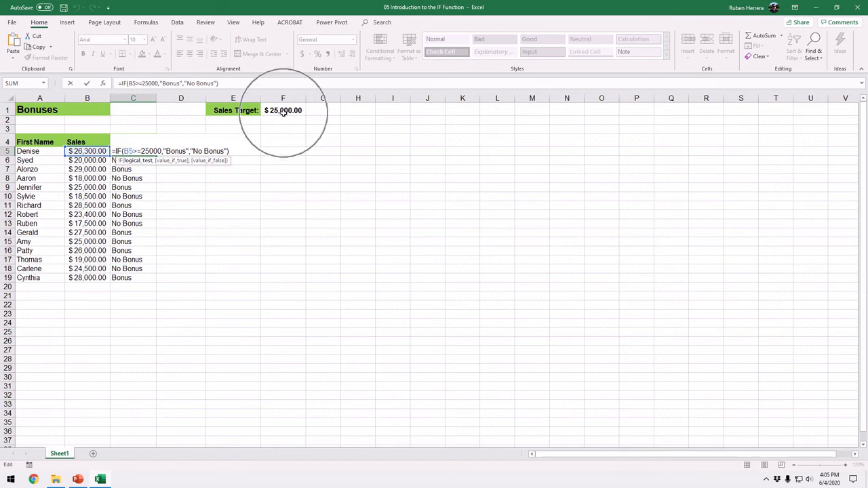
click(163, 151)
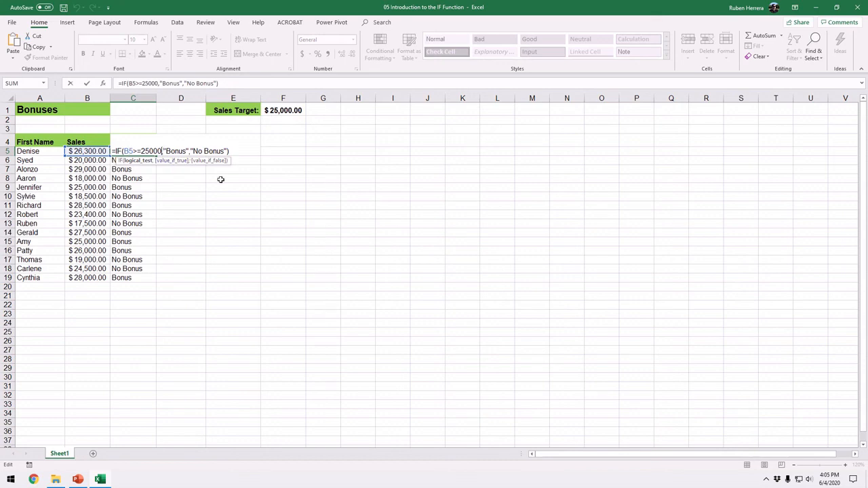
key(BackSpace)
key(BackSpace)
key(BackSpace)
key(BackSpace)
key(BackSpace)
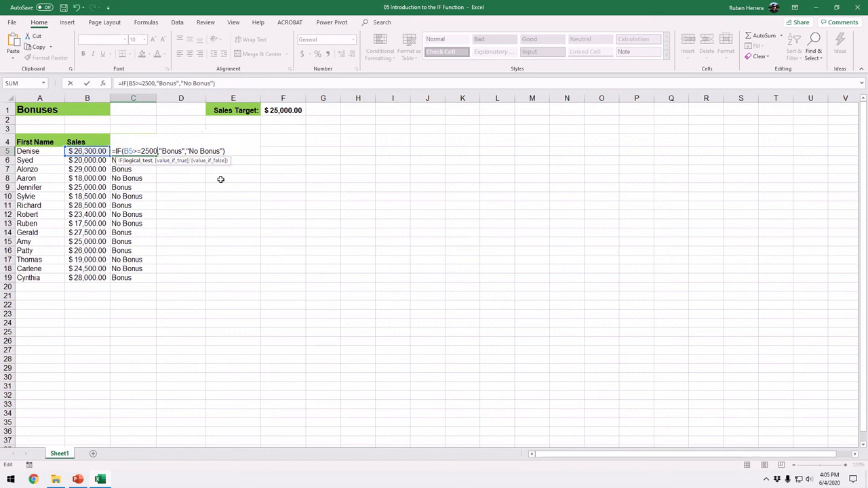
click(279, 109)
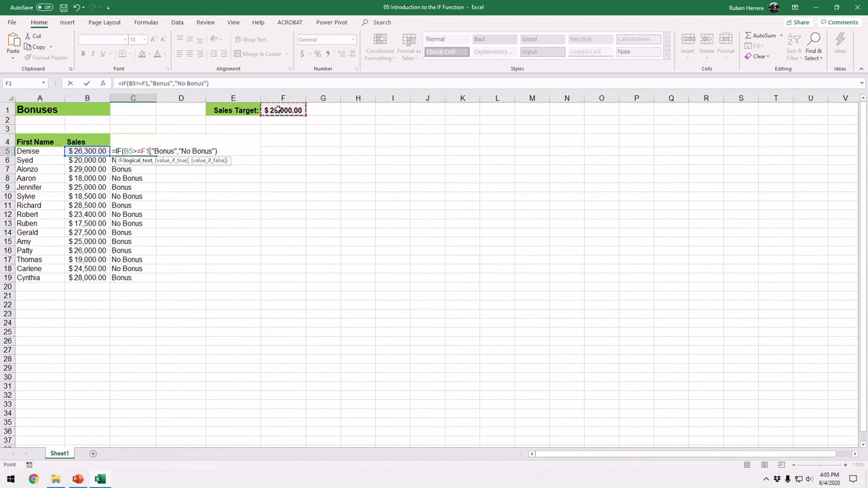
key(F4)
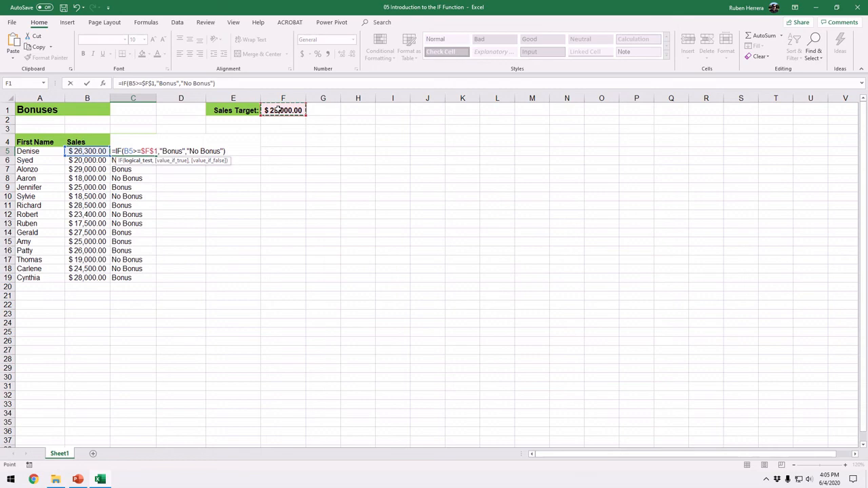
key(Return)
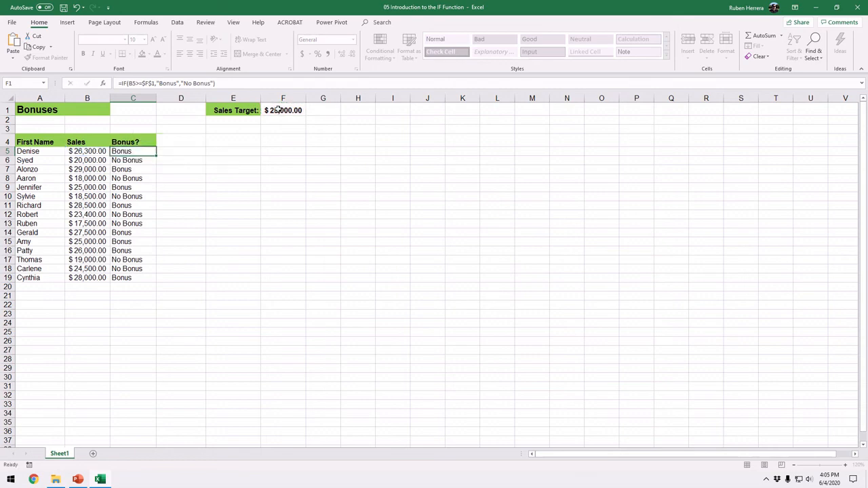
- Copy the updated IF formula from C5 down the Bonus? column through C19
click(150, 149)
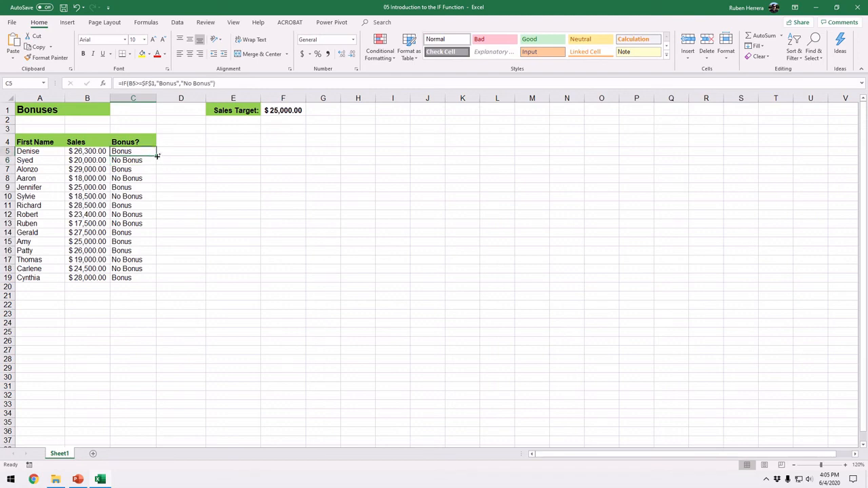
click(157, 156)
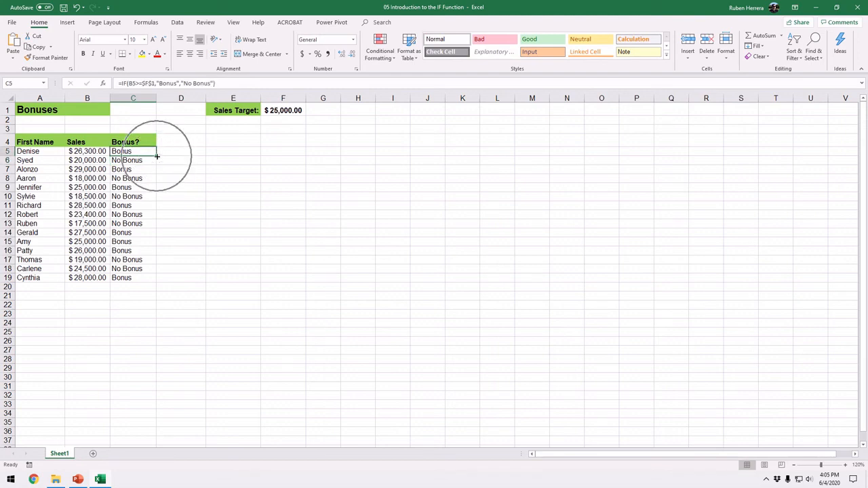
drag(157, 156, 153, 286)
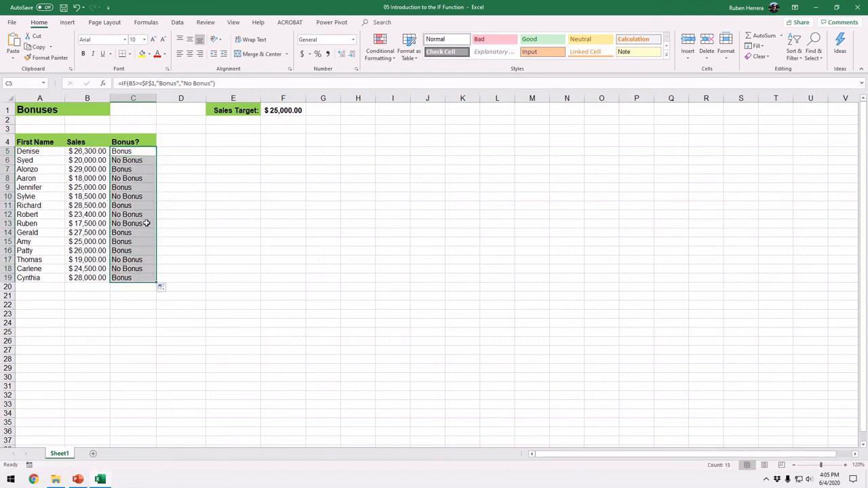
- Set the sales target in F1 to 35000 to test the bonus formulas
click(278, 114)
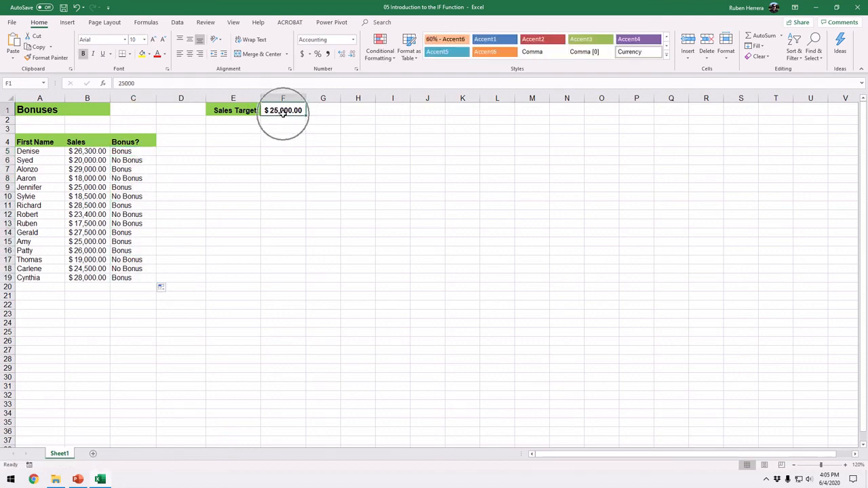
key(ctrl)
key(ctrl)
key(ctrl)
key(ctrl)
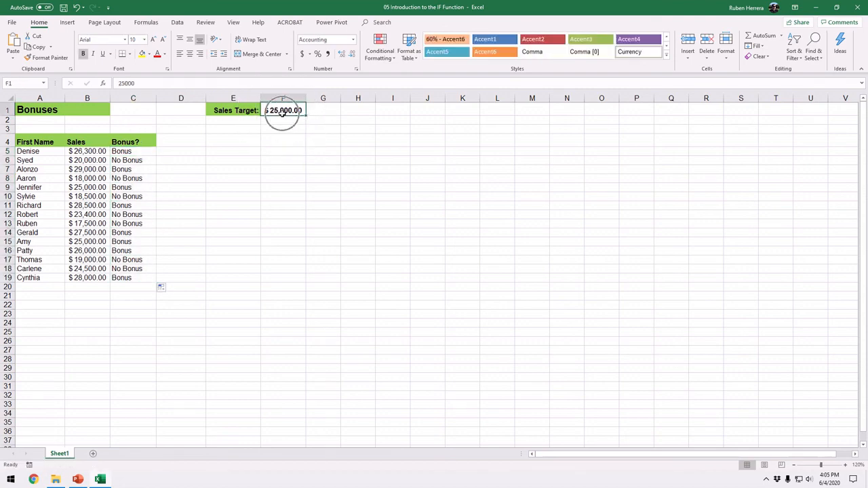
text(35)
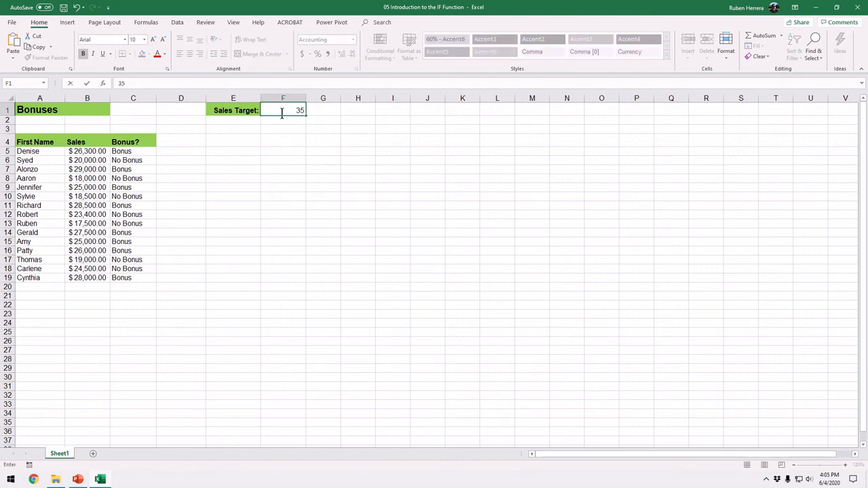
text(000)
key(Return)
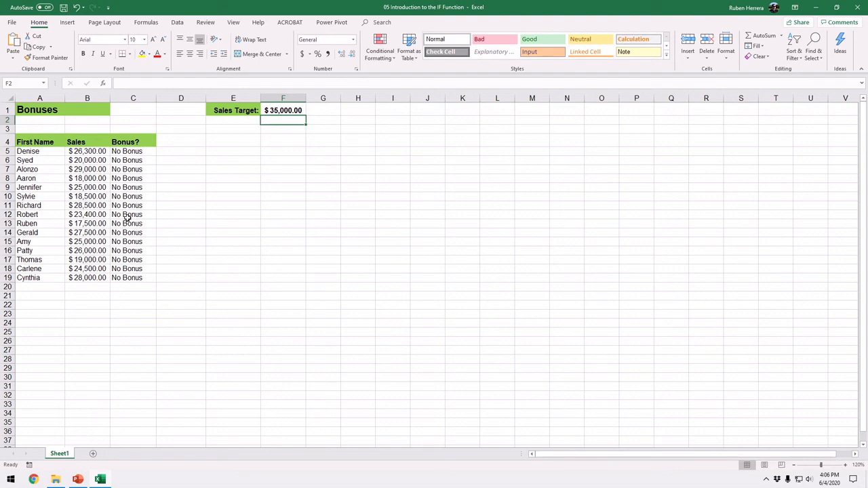
- Lower the sales target in F1 to 18000 to test the bonus formulas again
click(296, 109)
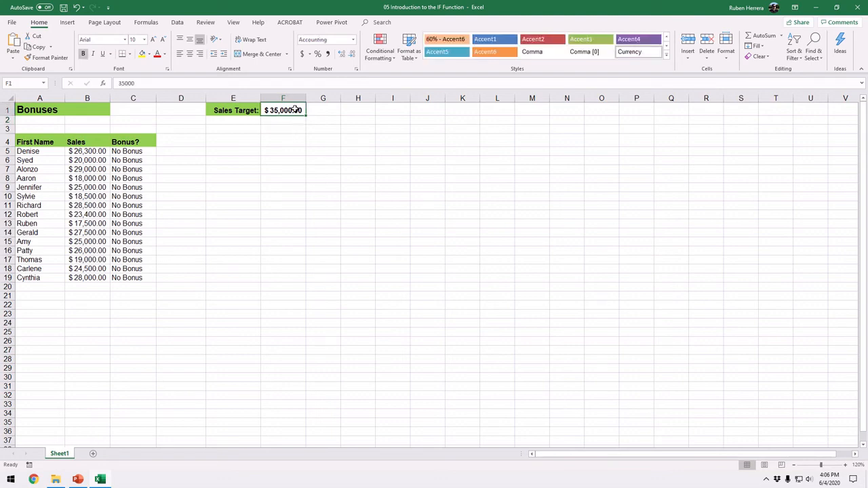
key(BackSpace)
text(1800)
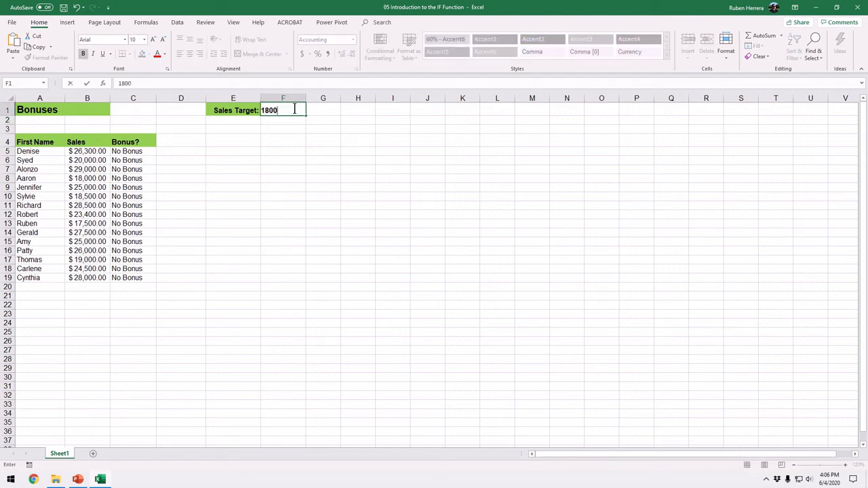
text(0)
key(Return)
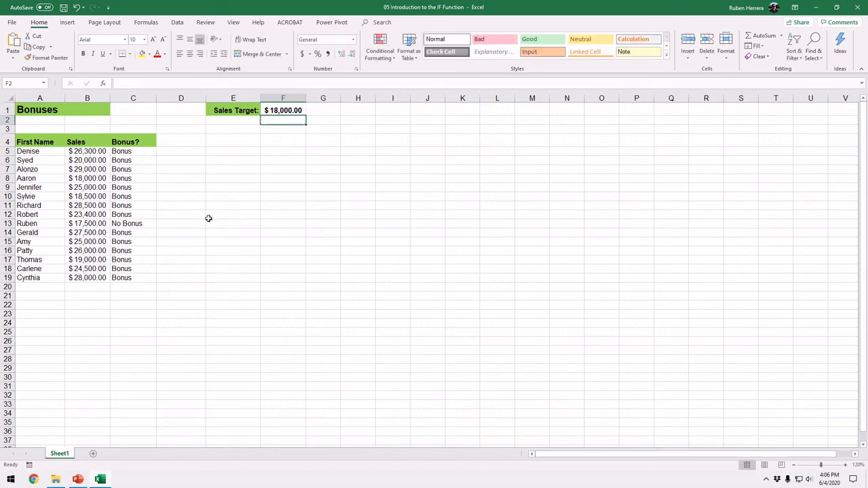
- Restore the sales target in F1 to 25000
click(284, 111)
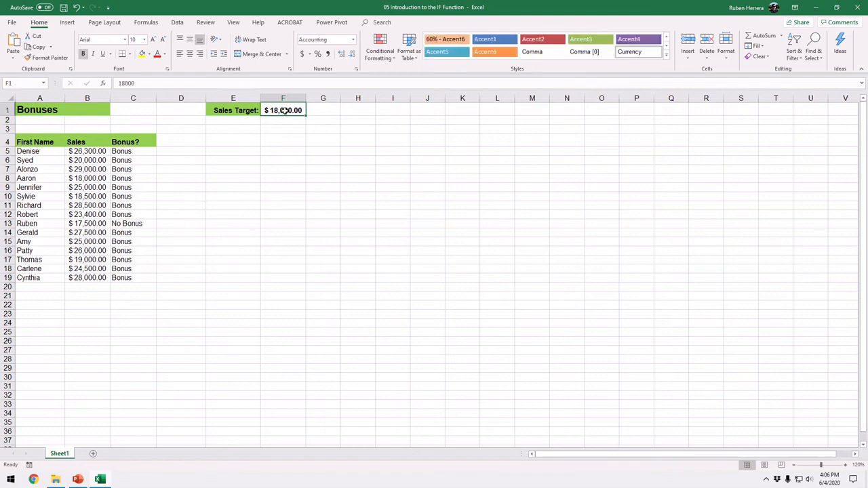
text(25000)
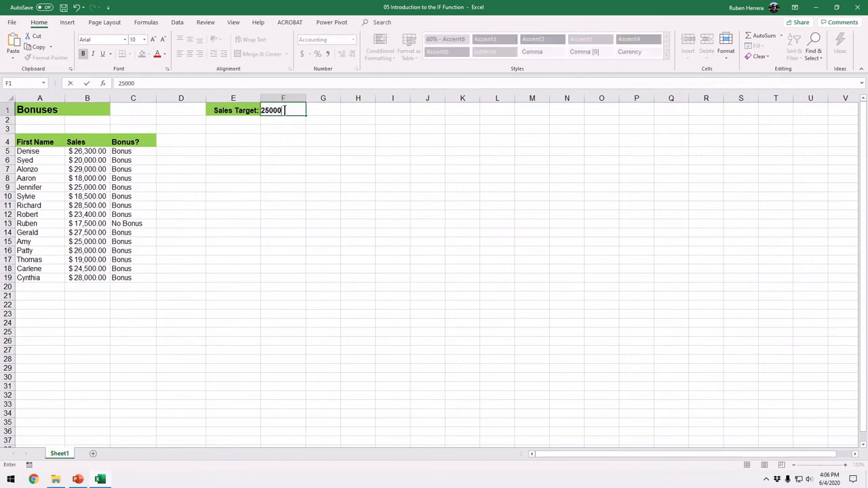
key(Return)
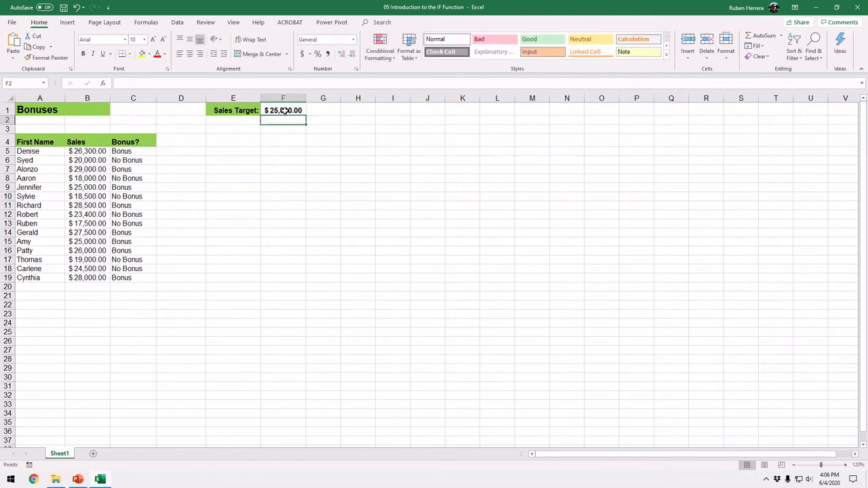
- Open the IF formula in C5 to review its arguments and cell references
click(139, 153)
key(F2)
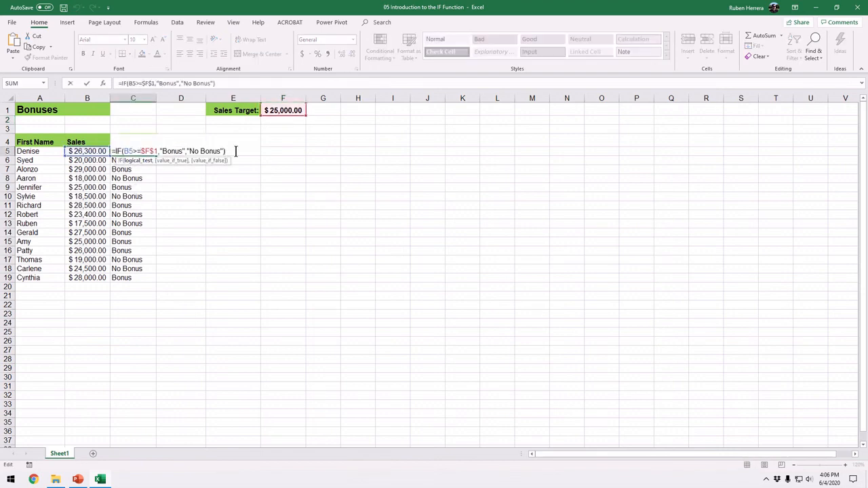